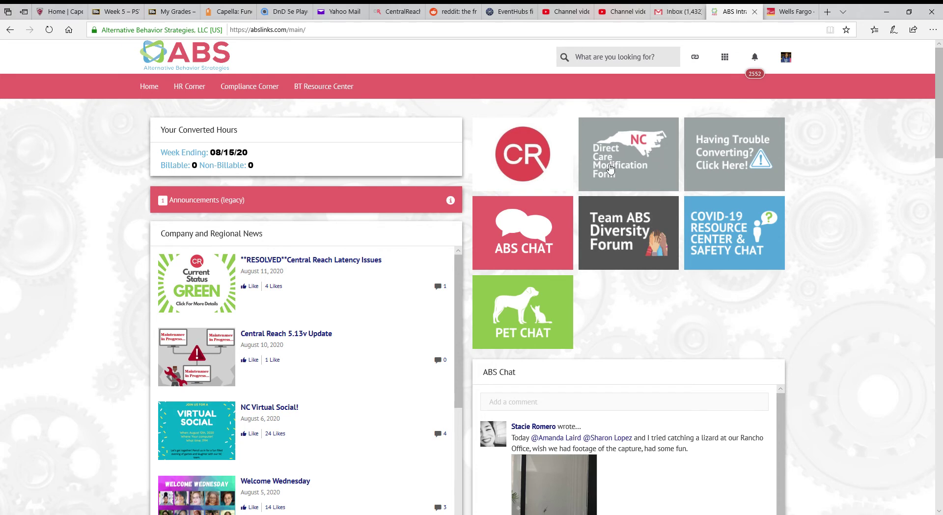
# - Open the Direct Care Modification Form from the ABS intranet home page
pyautogui.click(640, 169)
# - Enter the staff member's full name and the client's full name, and choose 'Add a bonus session'
pyautogui.scroll(-2, 627, 197)
pyautogui.scroll(-1, 627, 197)
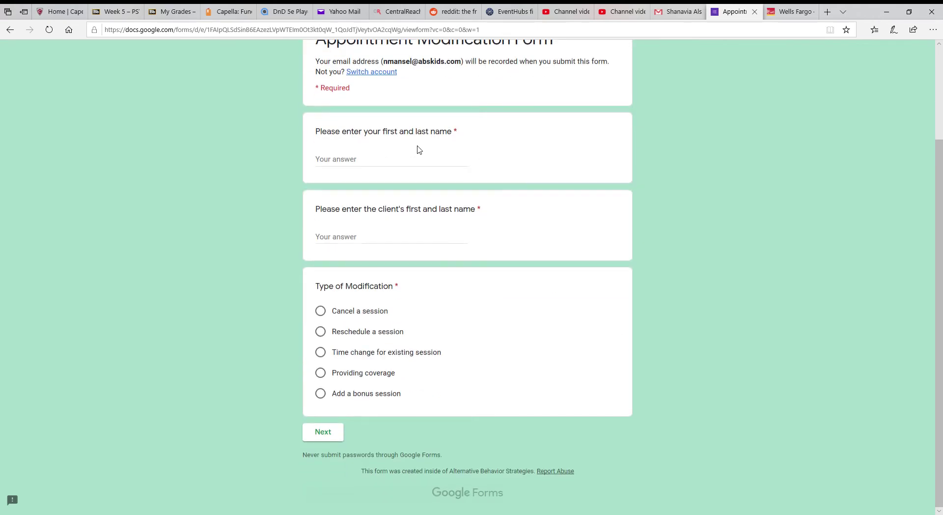
pyautogui.click(407, 158)
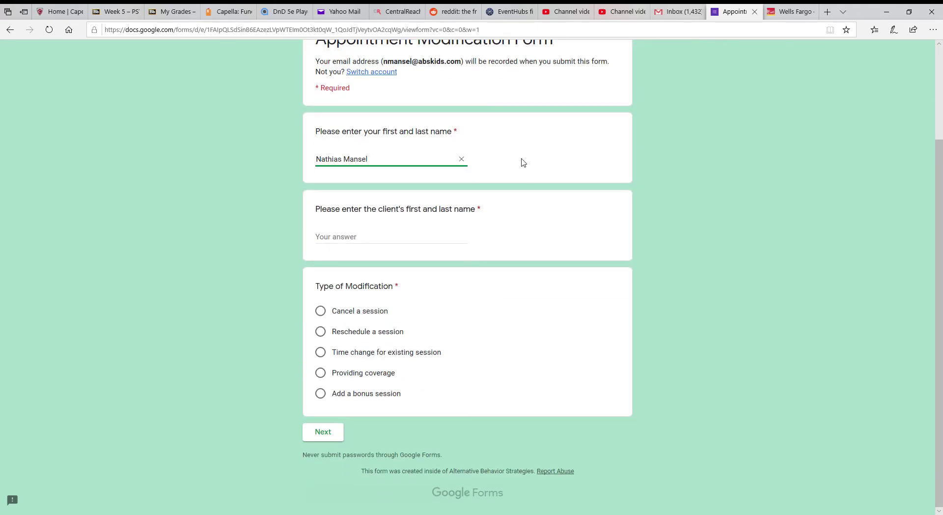
pyautogui.click(423, 239)
pyautogui.write('GG')
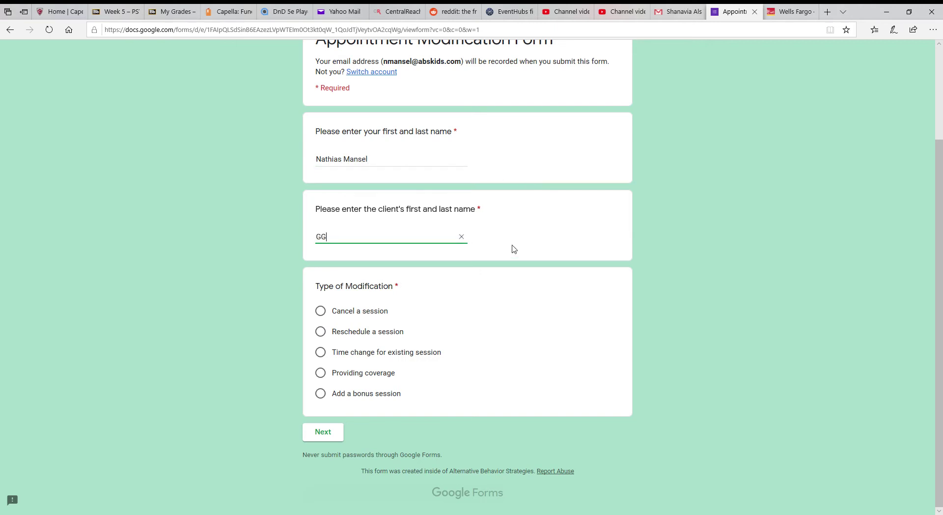
pyautogui.write('G HHHHHHH')
pyautogui.click(324, 396)
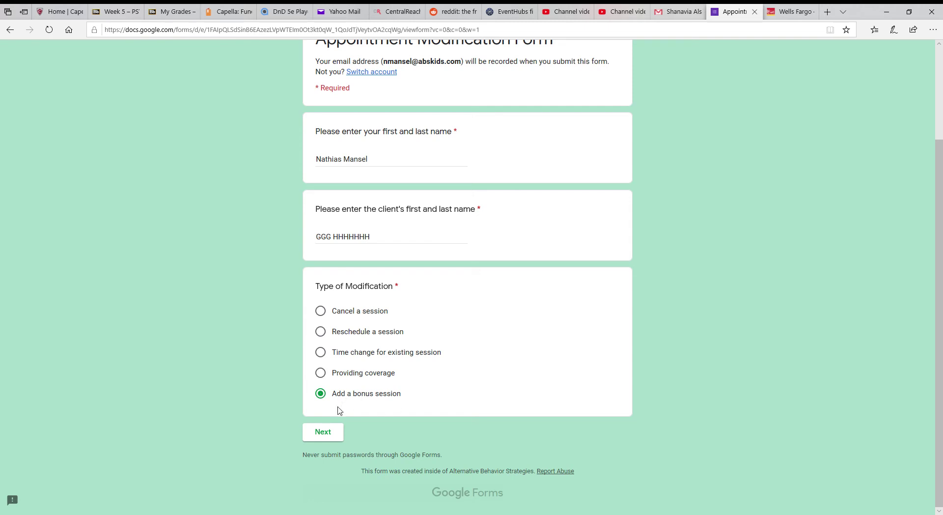
# - Continue to the 'Adding an extra session' page of the form
pyautogui.click(322, 434)
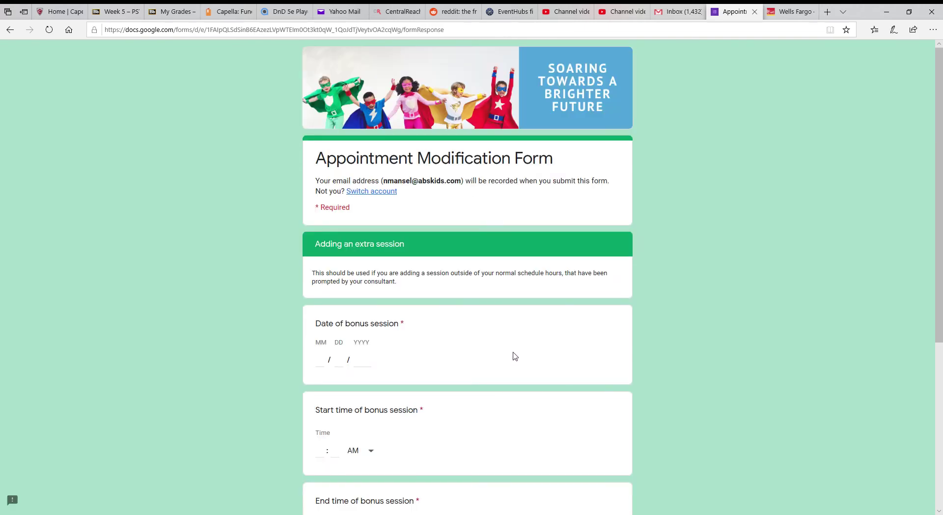
# - Enter the bonus session date as 08/11/2020
pyautogui.scroll(-3, 378, 263)
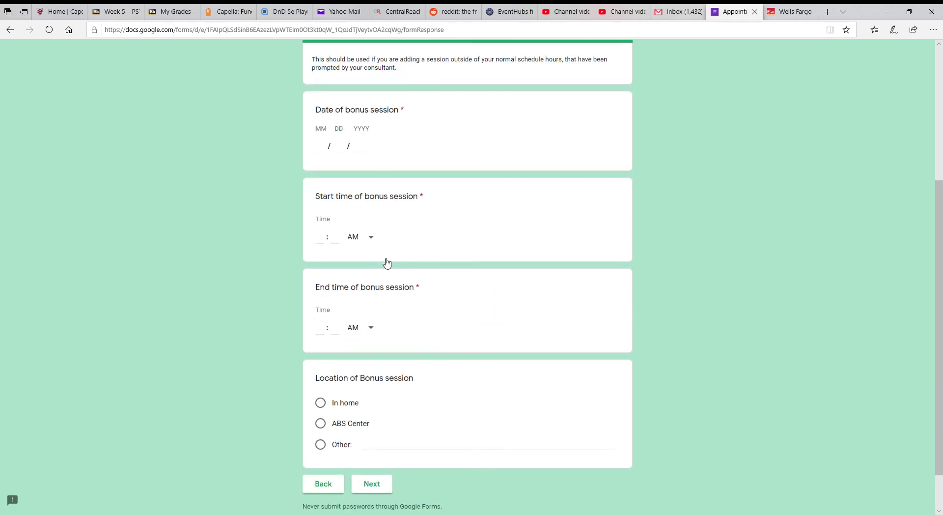
pyautogui.click(315, 152)
pyautogui.write('08')
pyautogui.click(339, 146)
pyautogui.write('11')
pyautogui.click(362, 152)
pyautogui.write('2020')
# - Set the session from 09:00 AM to 01:00 PM at ABS Center
pyautogui.click(327, 240)
pyautogui.write('9')
pyautogui.click(337, 242)
pyautogui.write('00')
pyautogui.scroll(-2, 385, 236)
pyautogui.click(320, 278)
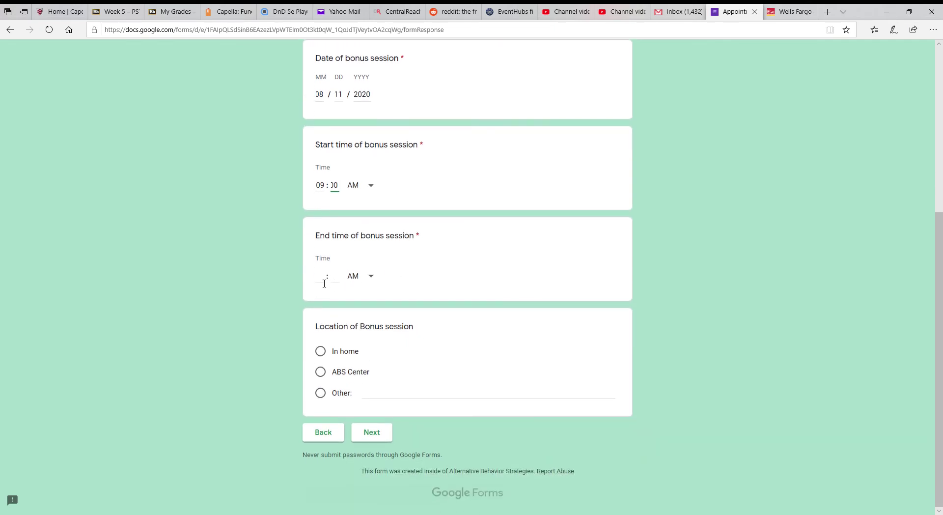
pyautogui.write('1')
pyautogui.click(336, 277)
pyautogui.write('00')
pyautogui.click(364, 279)
pyautogui.click(377, 310)
pyautogui.click(322, 372)
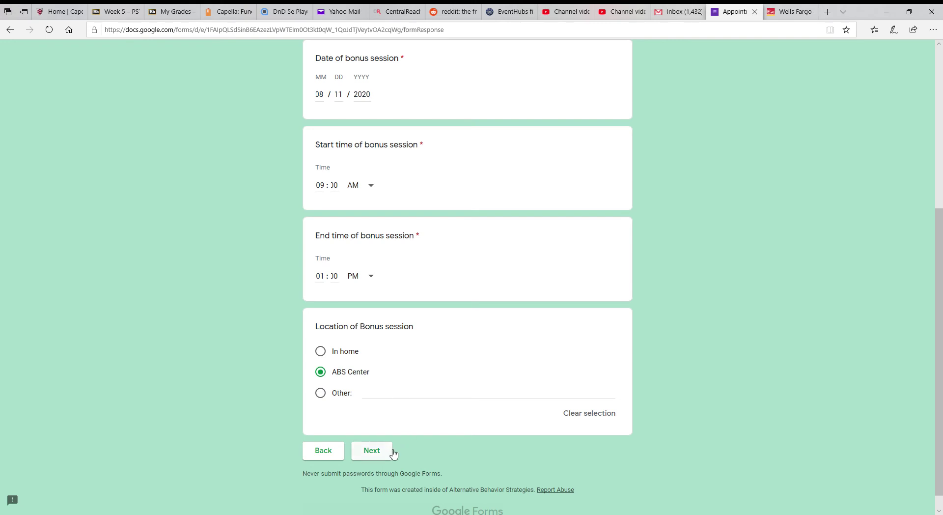
# - On the Last Step page, answer Yes to whether the family has been made aware
pyautogui.click(372, 450)
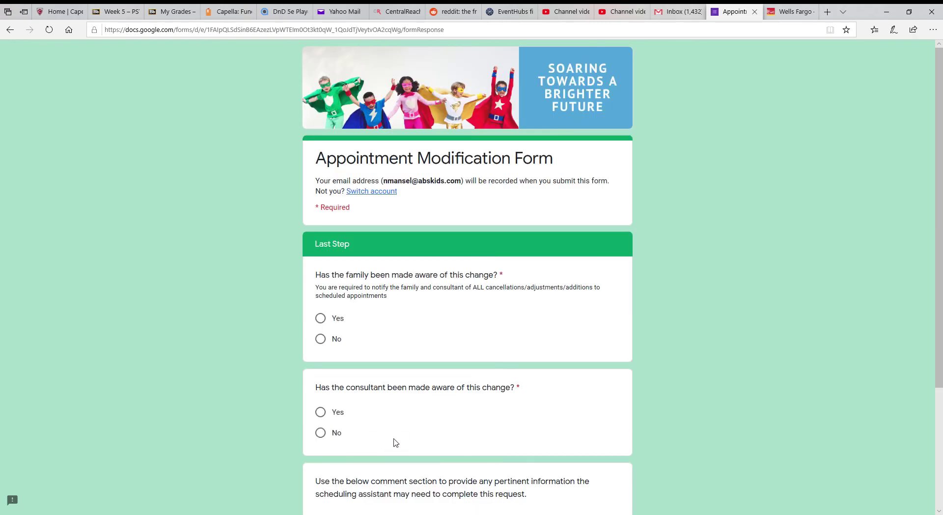
pyautogui.scroll(-3, 475, 364)
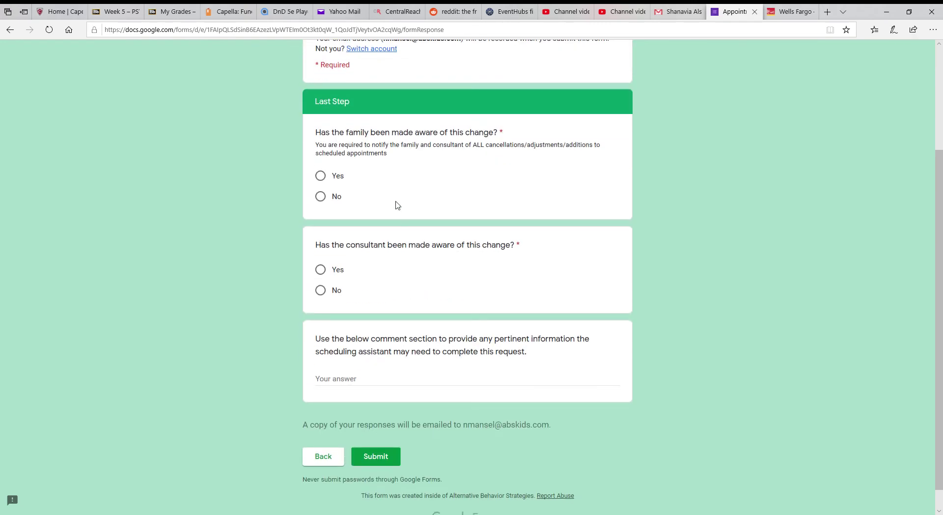
pyautogui.click(322, 180)
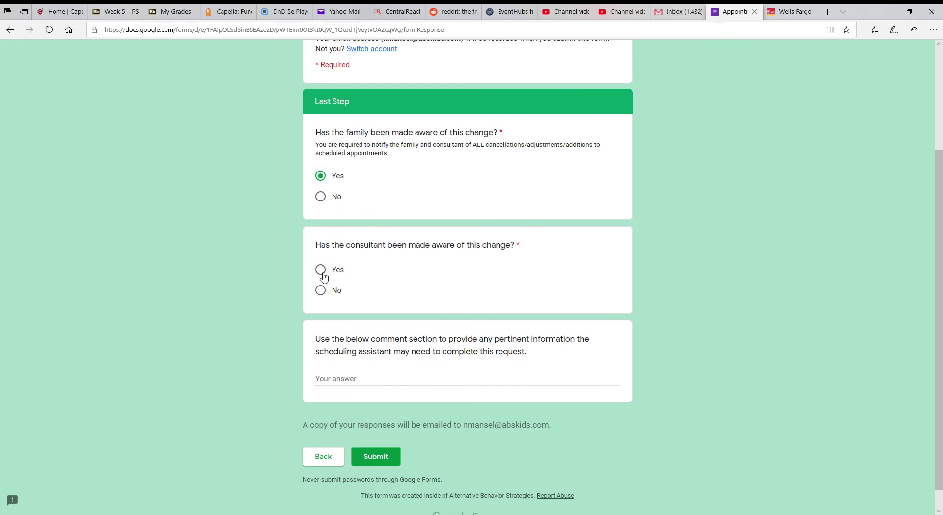